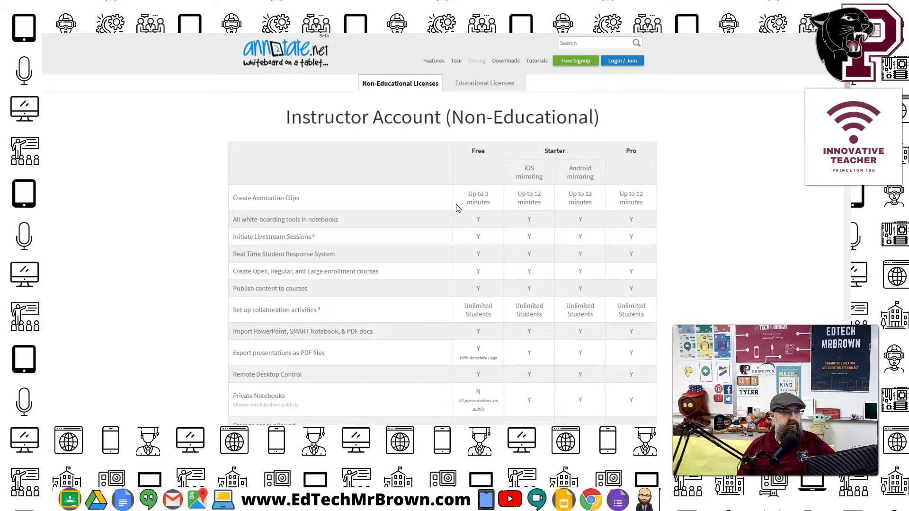
Review the feature and pricing comparison of the Free, Starter and Pro non-educational instructor plans
click(434, 206)
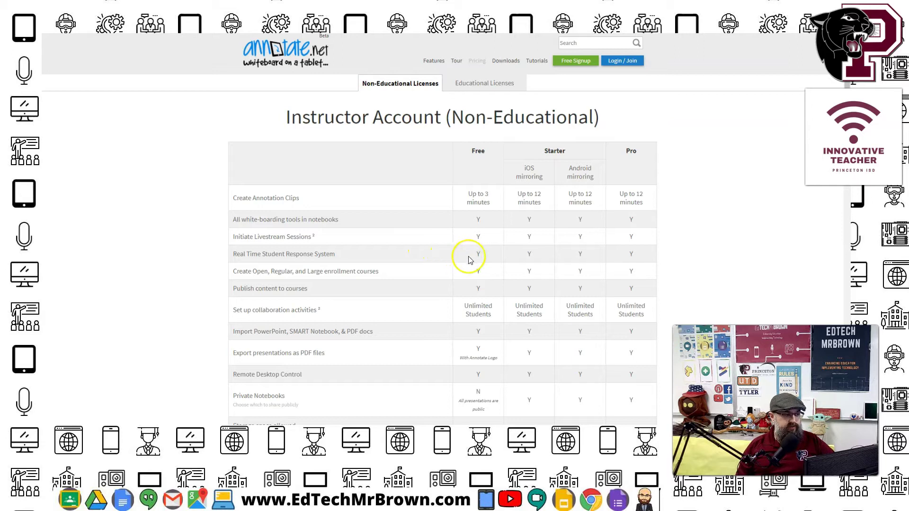
scroll(469, 259, down, 1)
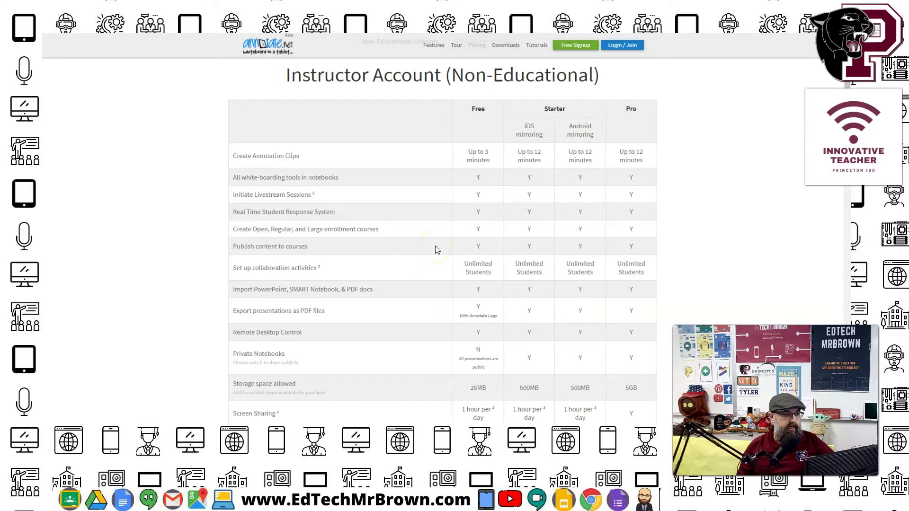
scroll(435, 246, down, 8)
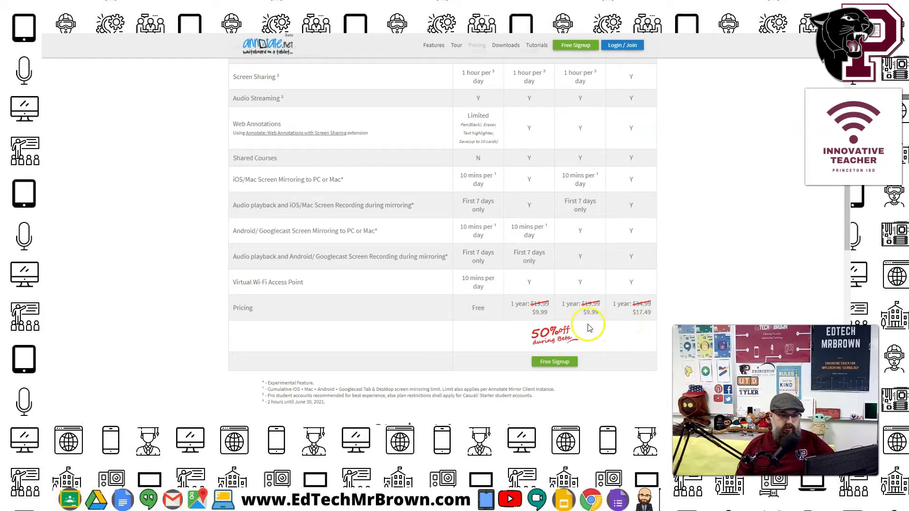
scroll(642, 329, up, 4)
scroll(643, 331, up, 3)
scroll(642, 331, down, 6)
scroll(644, 331, up, 7)
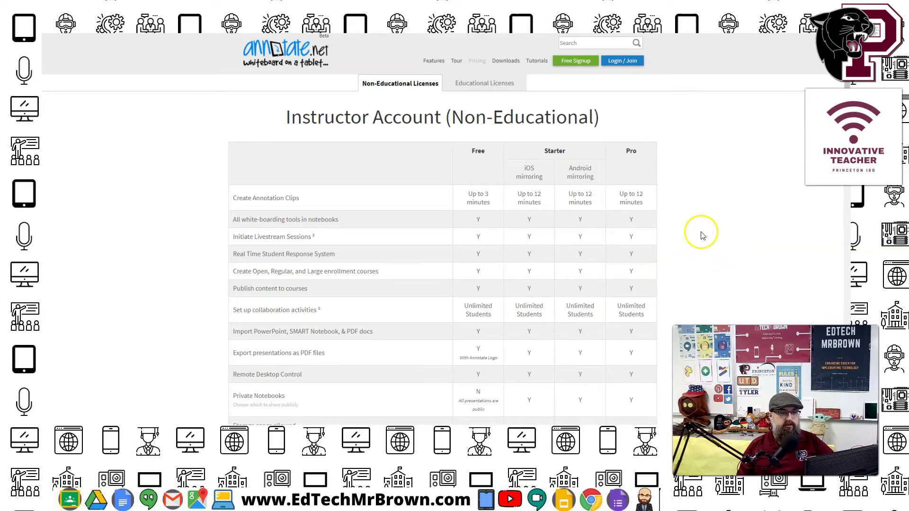
scroll(700, 235, down, 3)
scroll(703, 235, down, 4)
scroll(703, 236, up, 7)
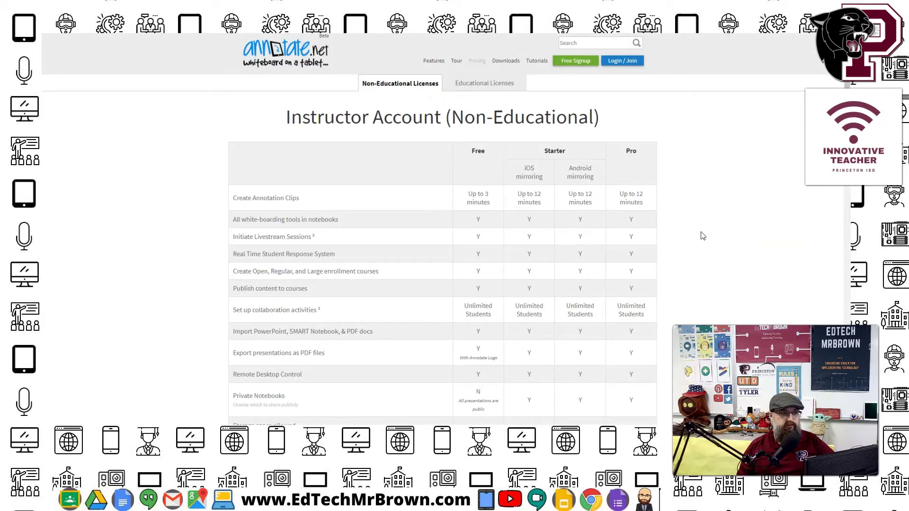
click(694, 240)
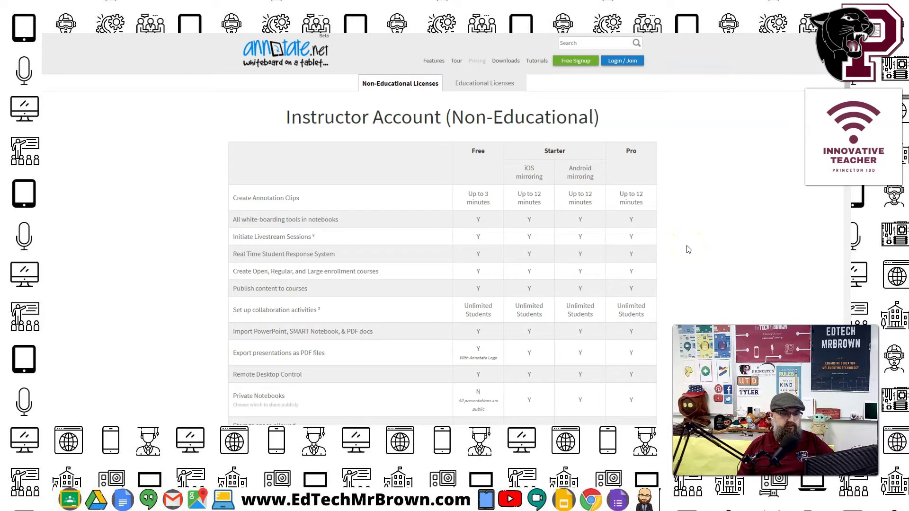
Read through the Annotation Clips questions and answers and view the product tour page
scroll(688, 249, down, 10)
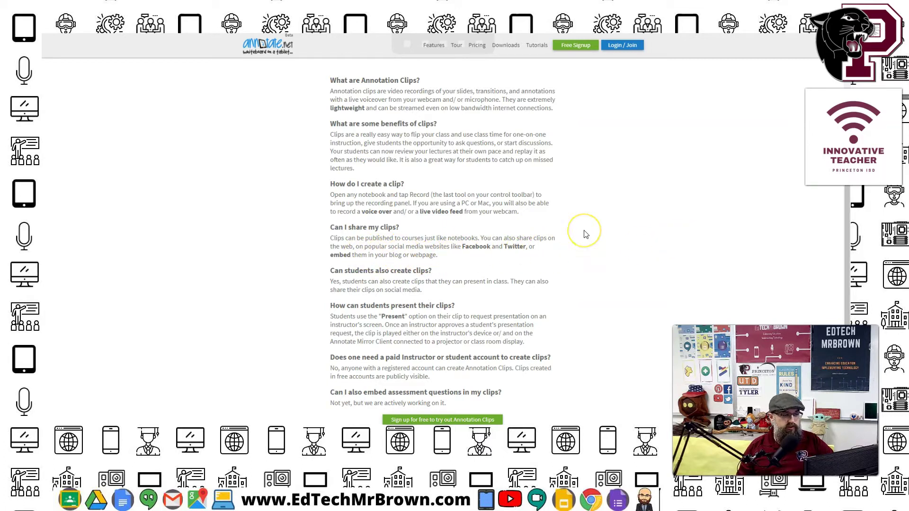
scroll(586, 234, down, 3)
scroll(585, 235, up, 7)
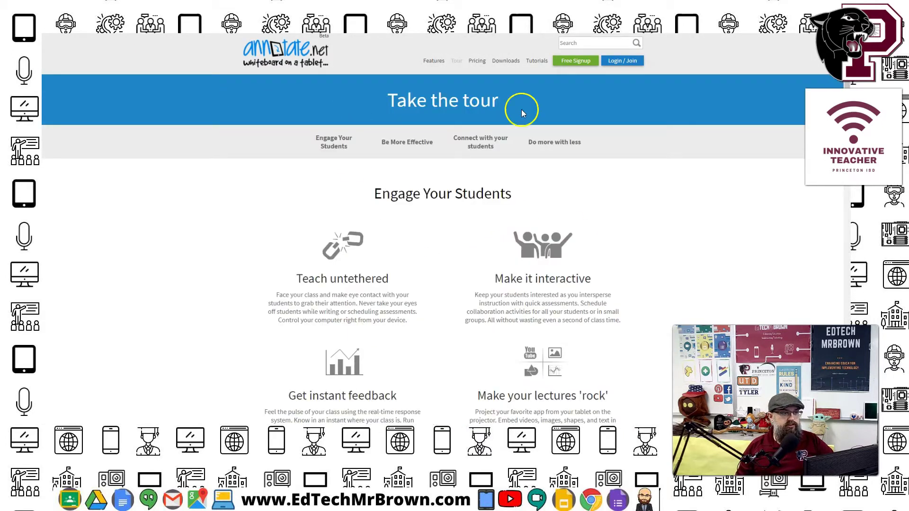
Begin signing up for an educator account, using the school Google account to sign in
click(625, 62)
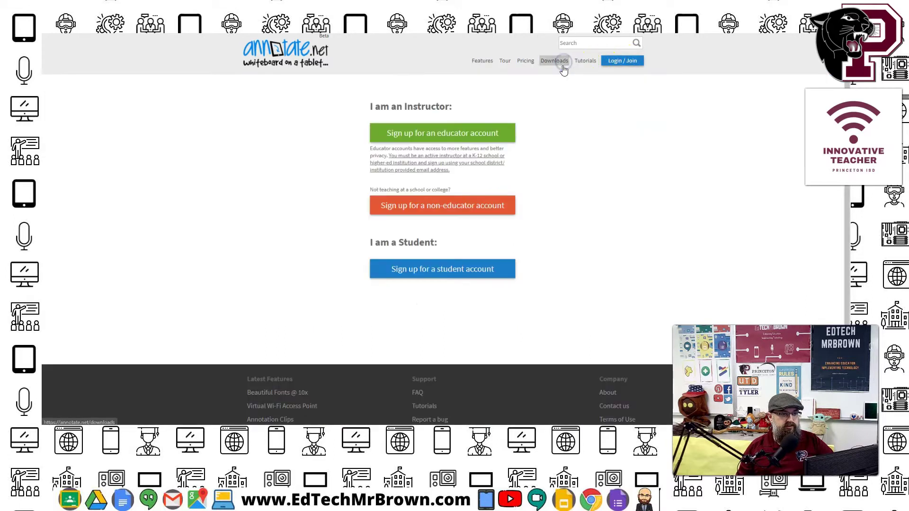
click(467, 137)
click(404, 263)
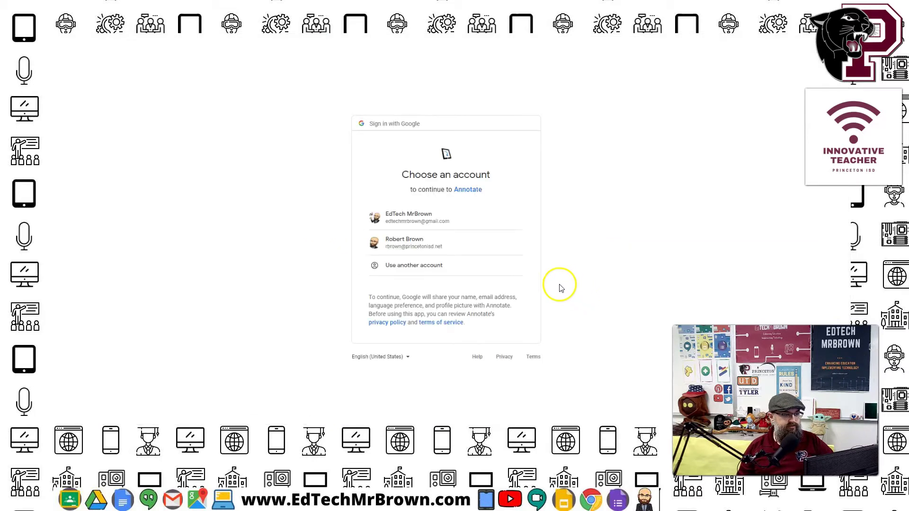
Enter Godwin Elementary School as the school where the instructor teaches
click(440, 152)
text(Godw)
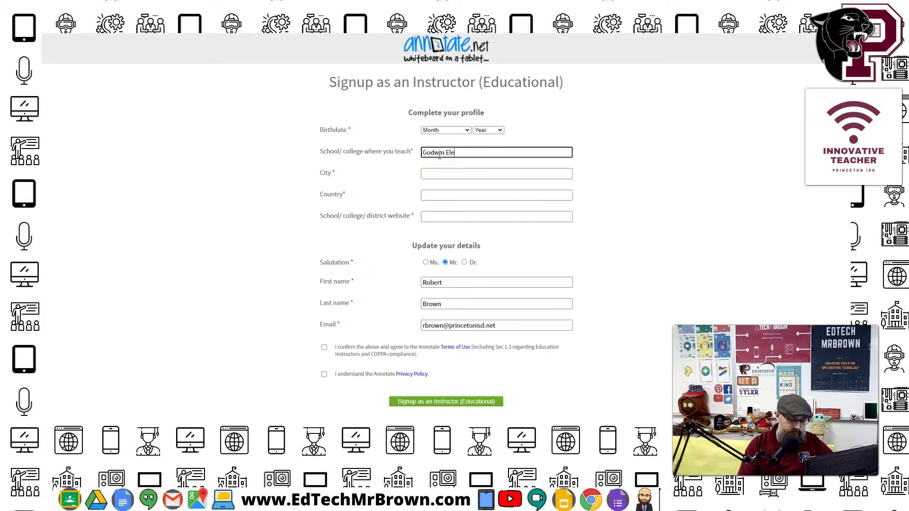
click(443, 154)
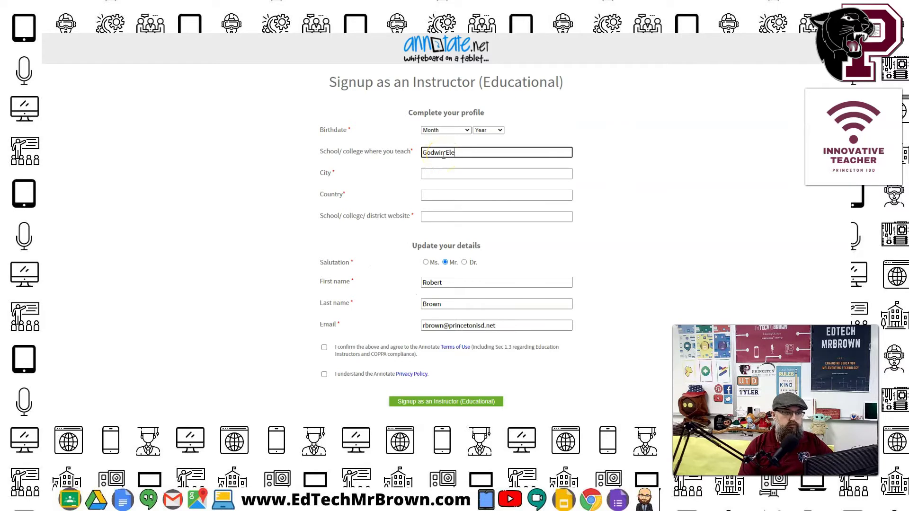
click(492, 158)
text(mentary School)
Fill in city Princeton, country USA and website pisd.org, then accept both agreements and submit the instructor sign-up
key(Tab)
text(Pri)
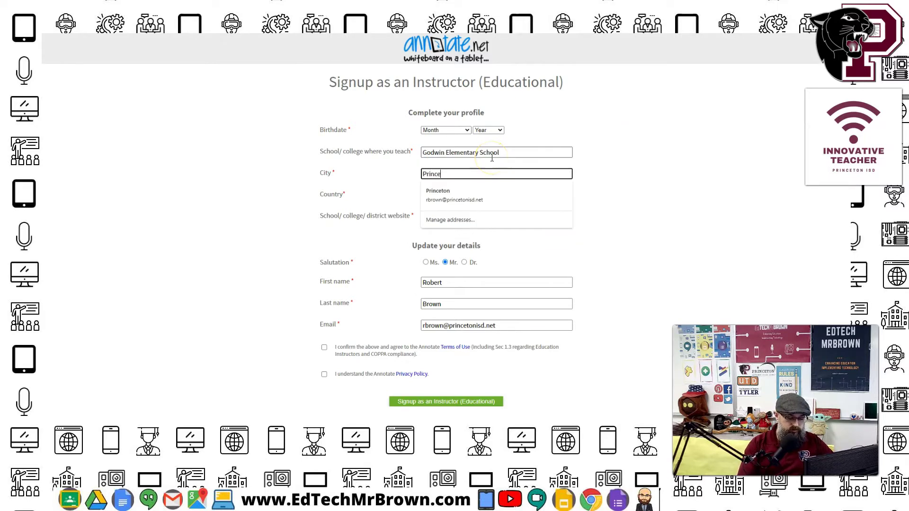
key(Tab)
text(USA)
key(Tab)
text(Princeton ISD)
click(493, 221)
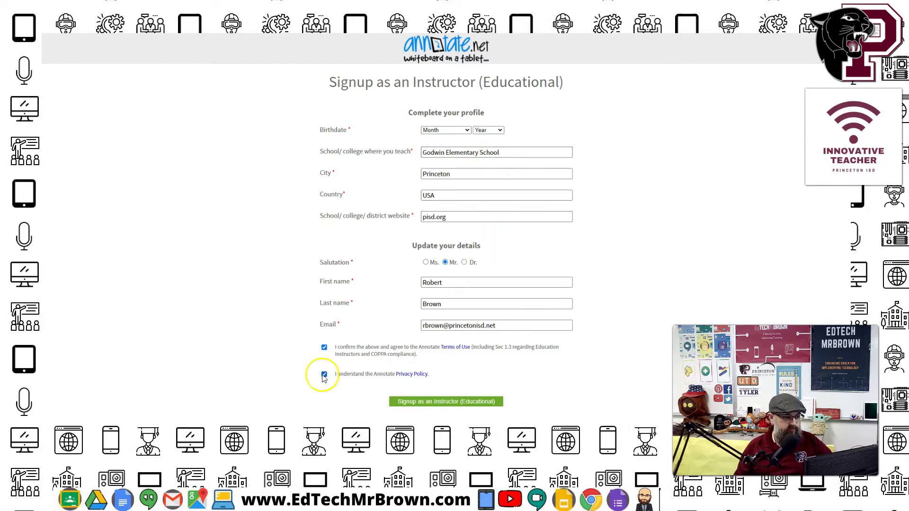
click(454, 402)
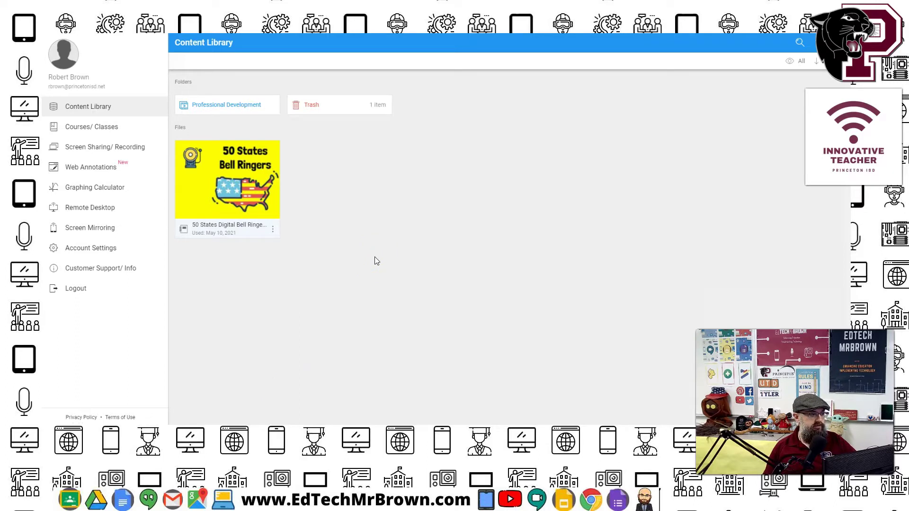
Open the 50 States Digital Bell Ringers notebook from the content library and use it in a new clip
click(255, 184)
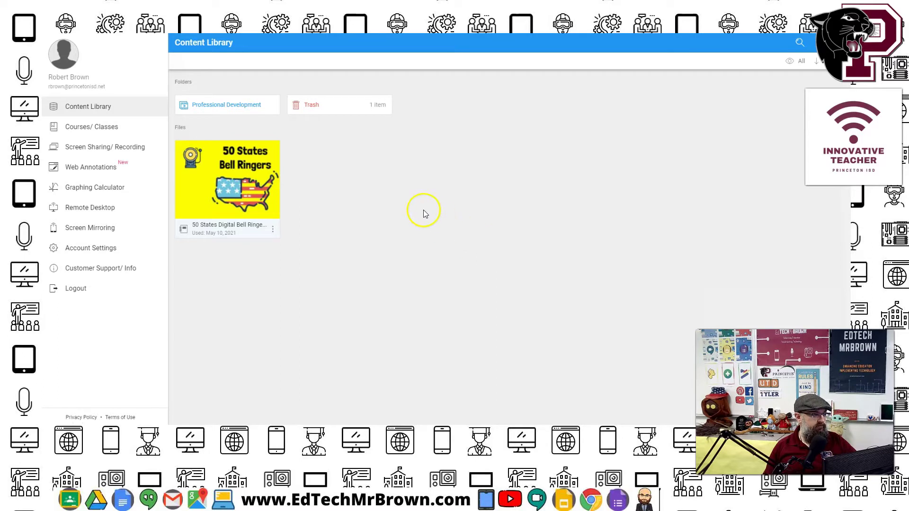
click(219, 190)
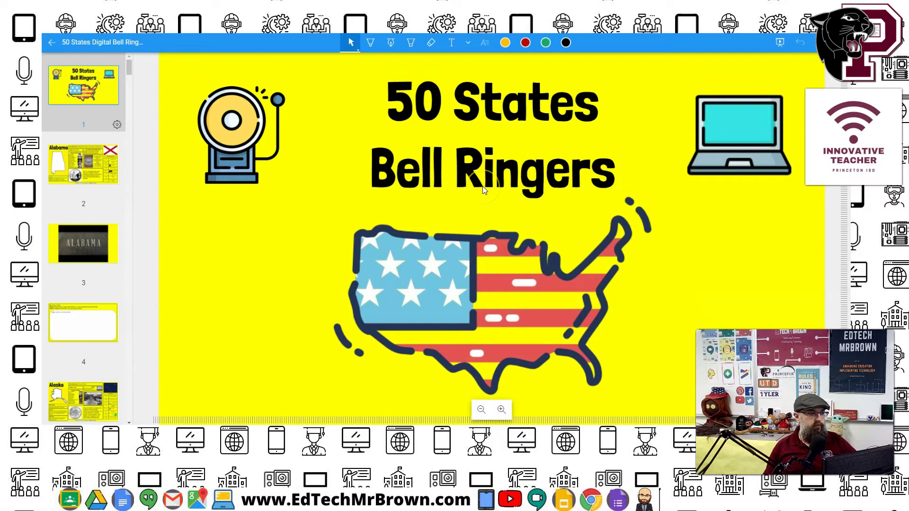
click(842, 48)
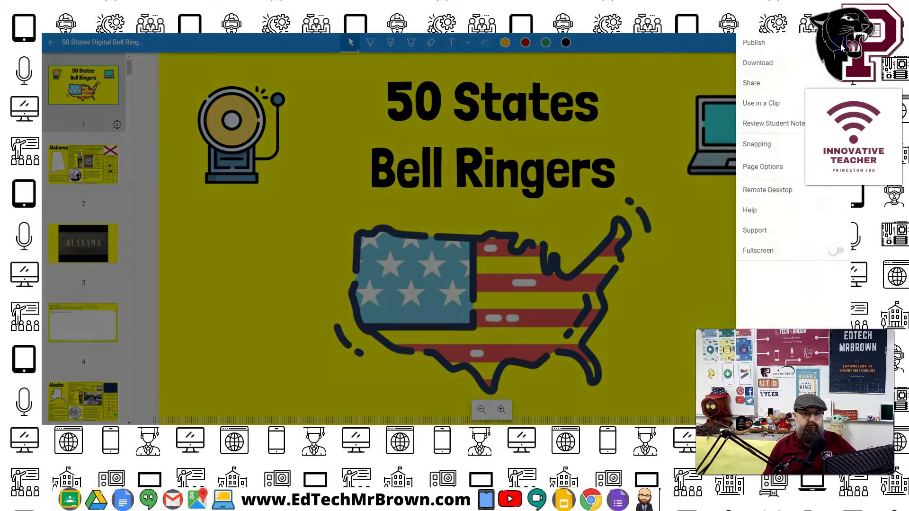
click(770, 104)
click(386, 259)
click(518, 345)
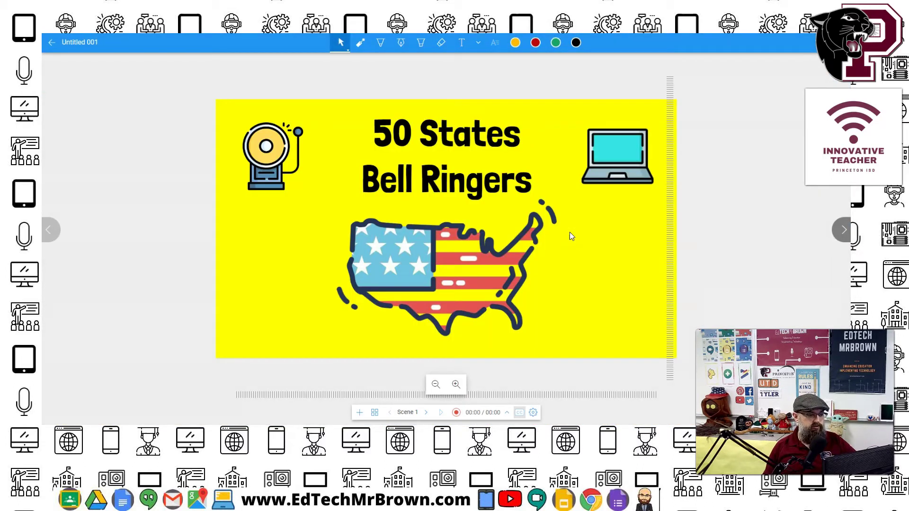
Start recording the clip with the Annotations with Voiceover option
click(457, 414)
click(371, 223)
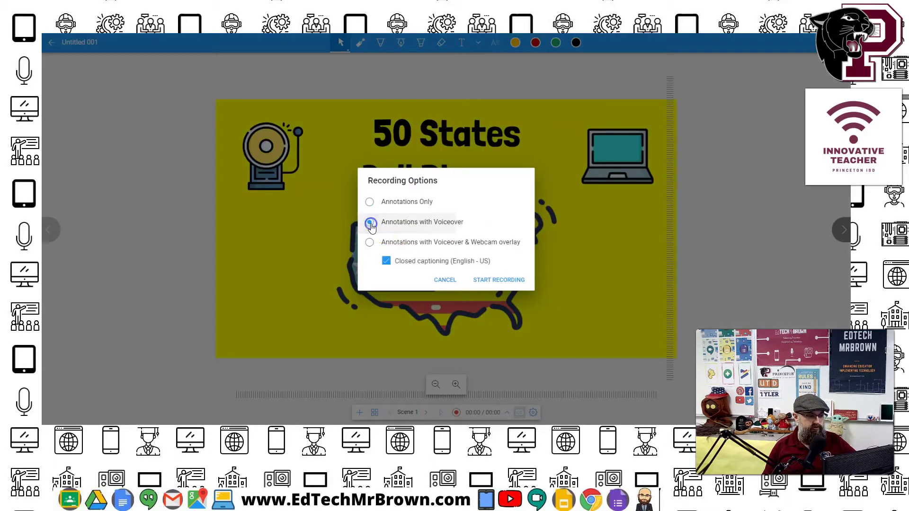
click(499, 280)
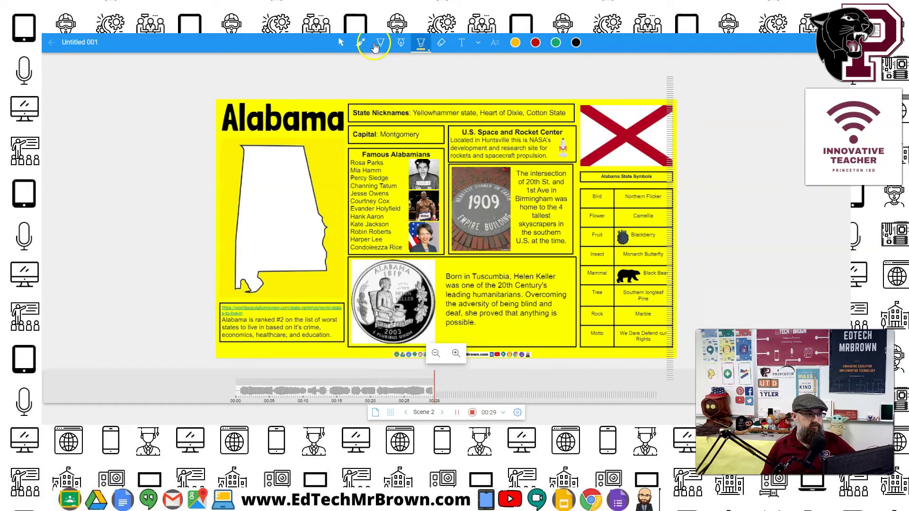
Circle the Bird row of the state symbols table and the state quarter on the Alabama slide with a red pen
click(382, 43)
click(535, 44)
mouse_move(662, 188)
mouse_down()
mouse_move(594, 182)
mouse_move(581, 210)
mouse_up()
drag(668, 198, 654, 188)
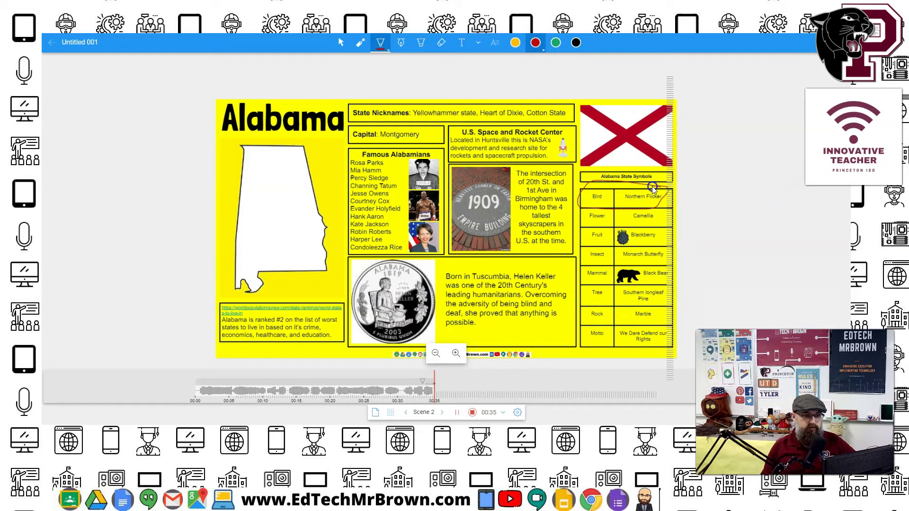
Highlight "The intersection" and "Born in Tuscumbia, Helen Keller" in green on the Alabama slide
click(420, 43)
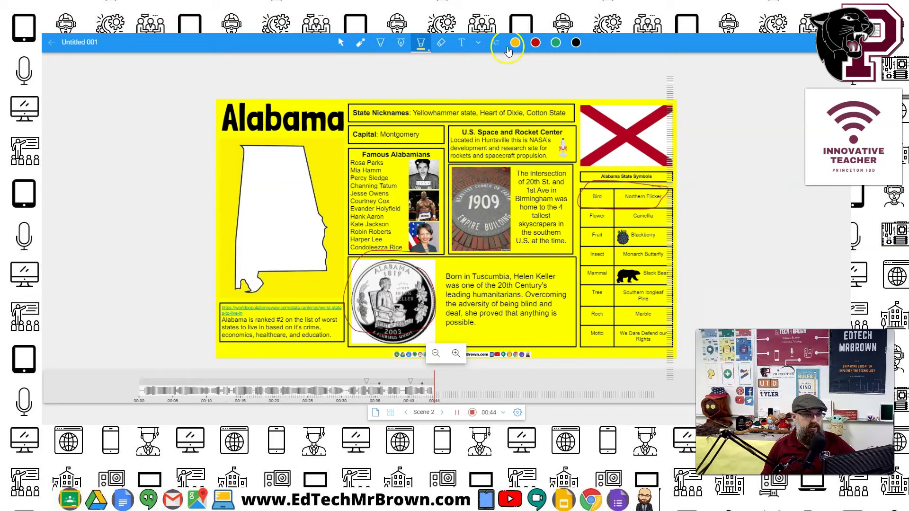
click(555, 44)
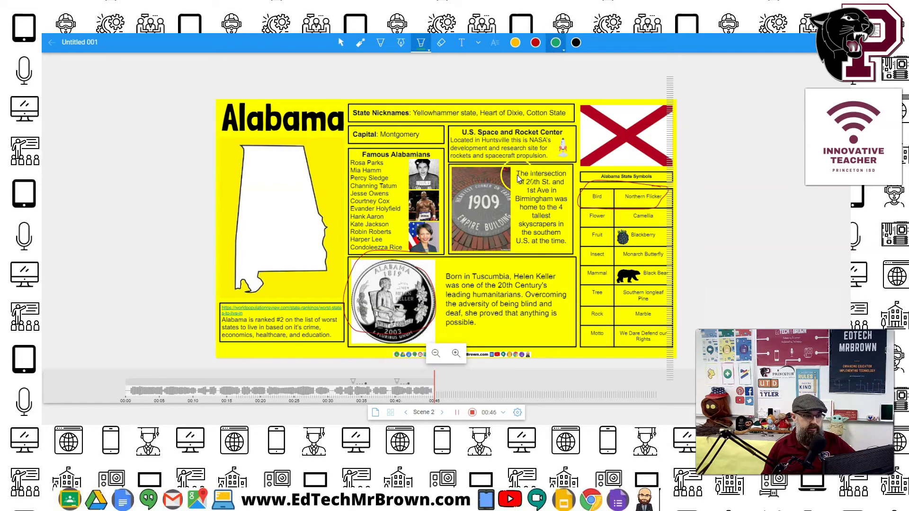
drag(562, 176, 566, 174)
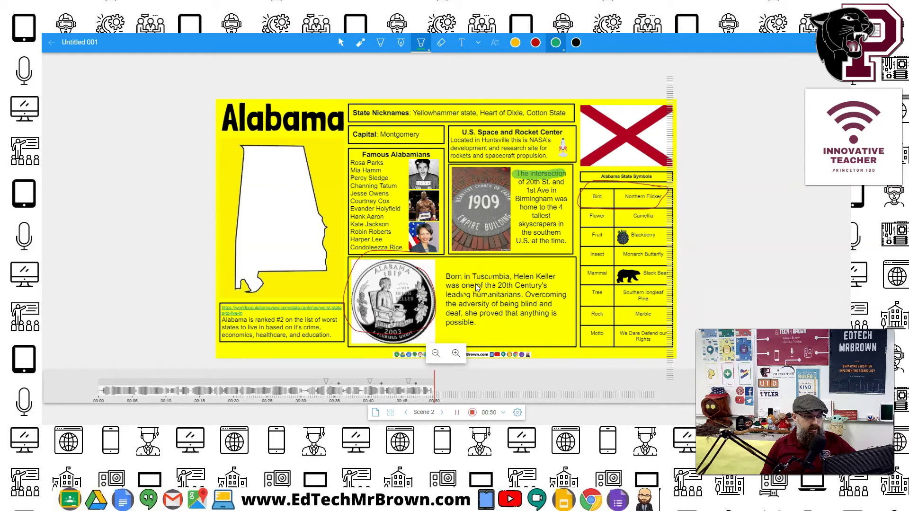
drag(445, 277, 560, 280)
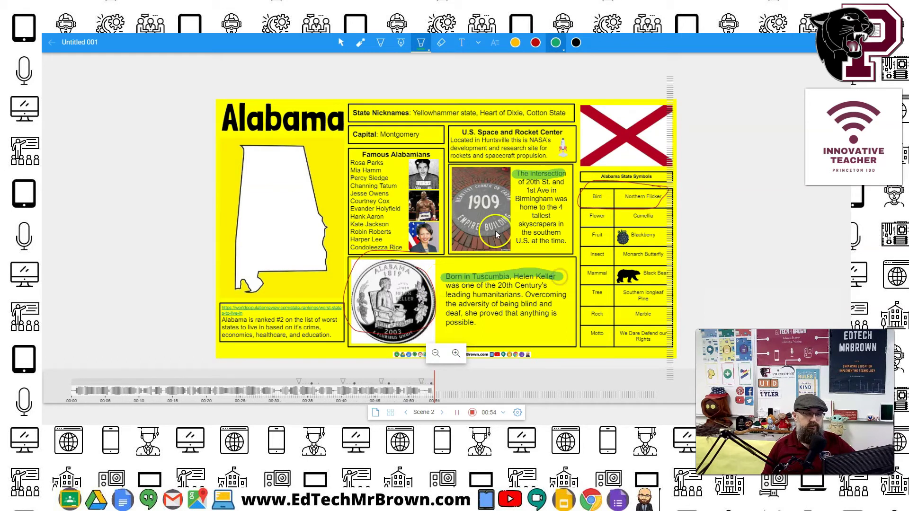
Clear all ink from the Alabama slide with the eraser's options
click(440, 53)
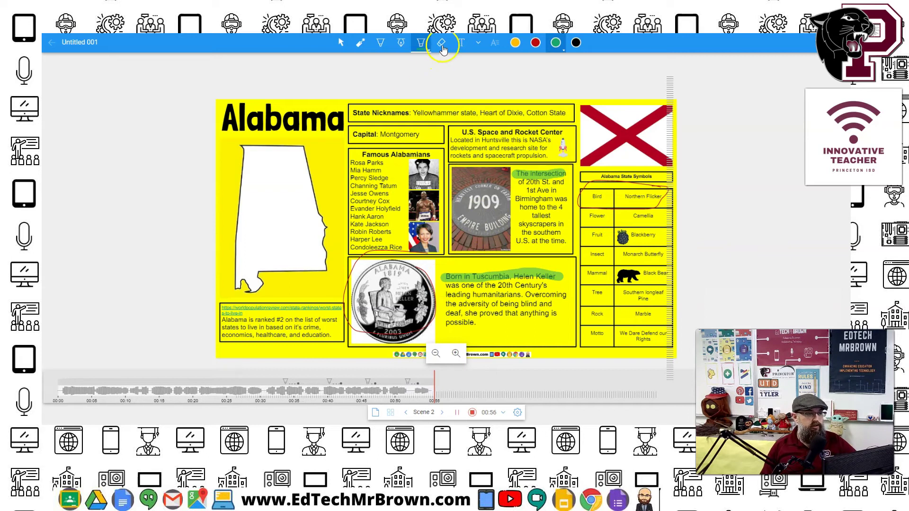
click(449, 49)
click(454, 82)
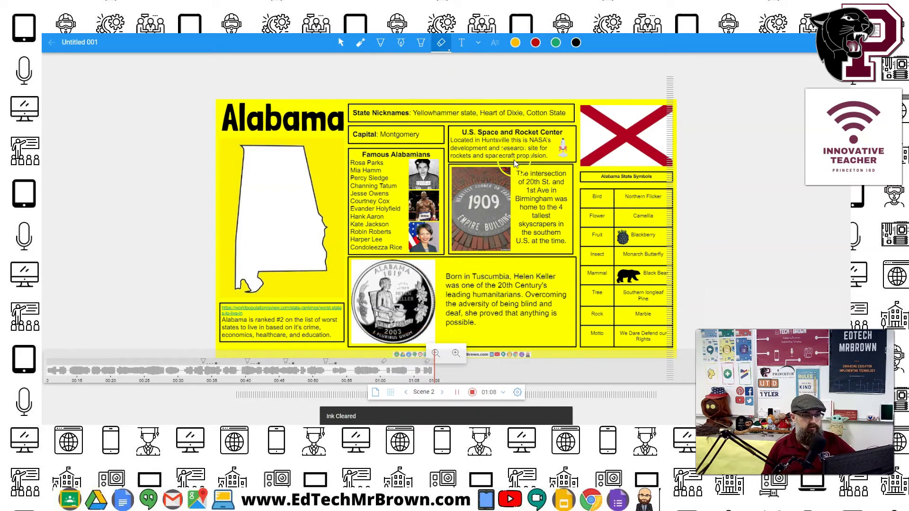
Point out the Alabama map outline and the state ranking text with the laser pointer
click(363, 51)
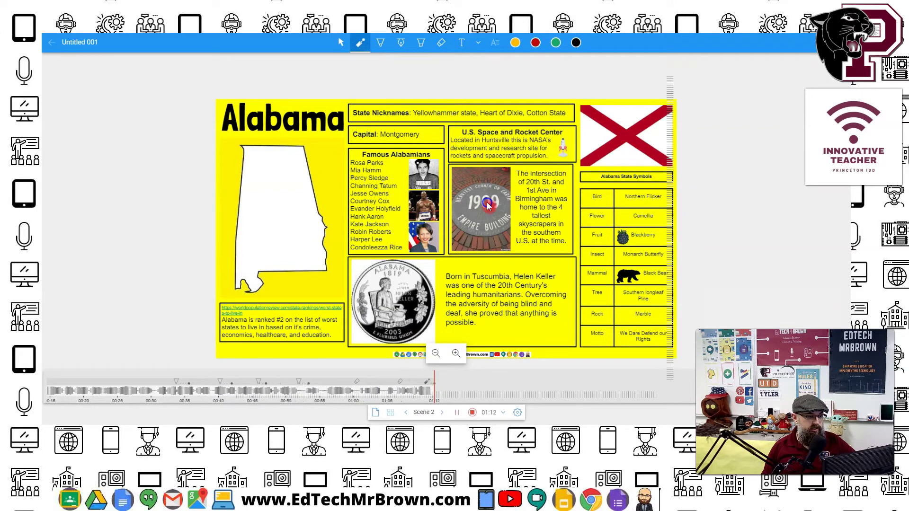
mouse_move(291, 240)
mouse_down()
mouse_move(280, 247)
mouse_move(295, 247)
mouse_move(312, 273)
mouse_move(237, 272)
mouse_move(262, 291)
mouse_move(245, 282)
mouse_move(247, 296)
mouse_up()
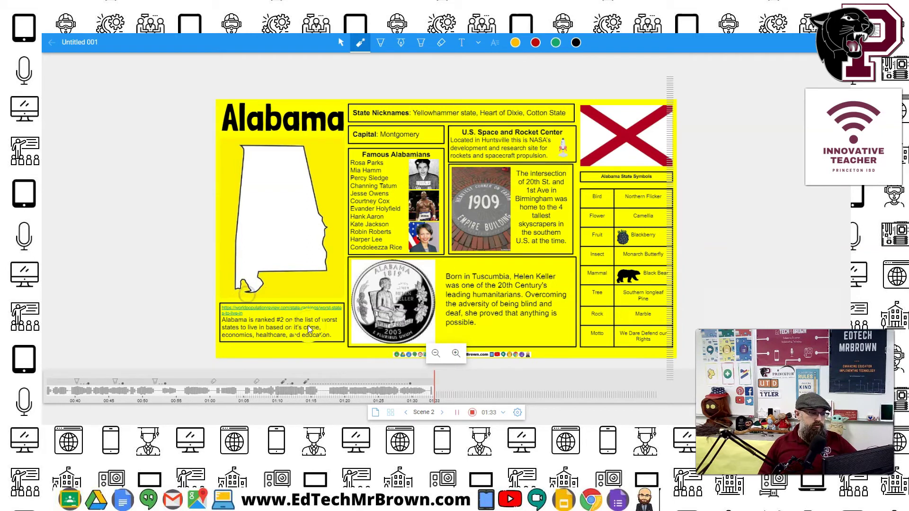
mouse_move(315, 339)
mouse_down()
mouse_move(230, 340)
mouse_move(291, 335)
mouse_move(307, 340)
mouse_move(235, 345)
mouse_move(330, 350)
mouse_up()
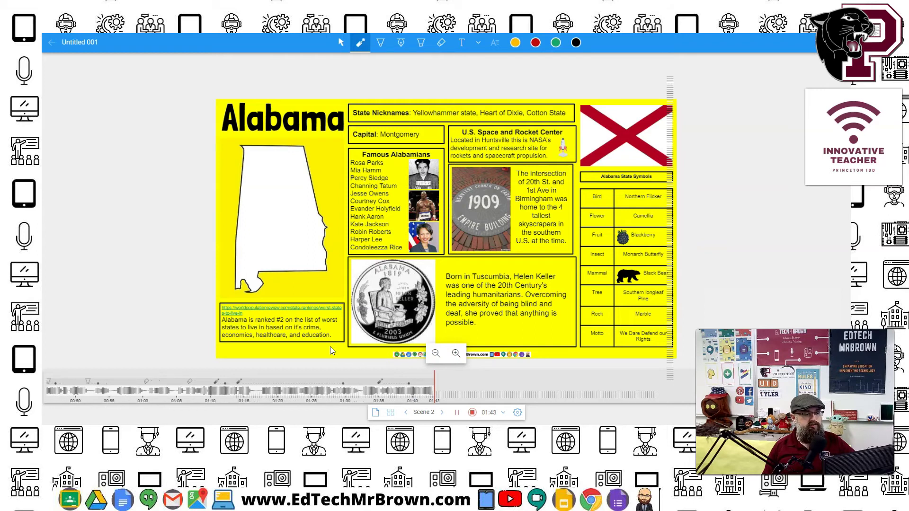
Advance the recording to scene 3 and start the embedded Alabama Road Trip video
click(444, 414)
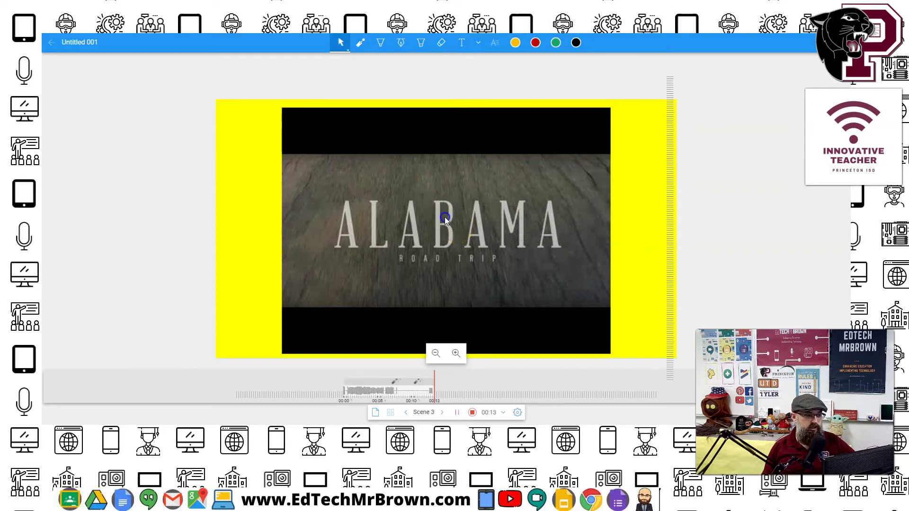
click(445, 217)
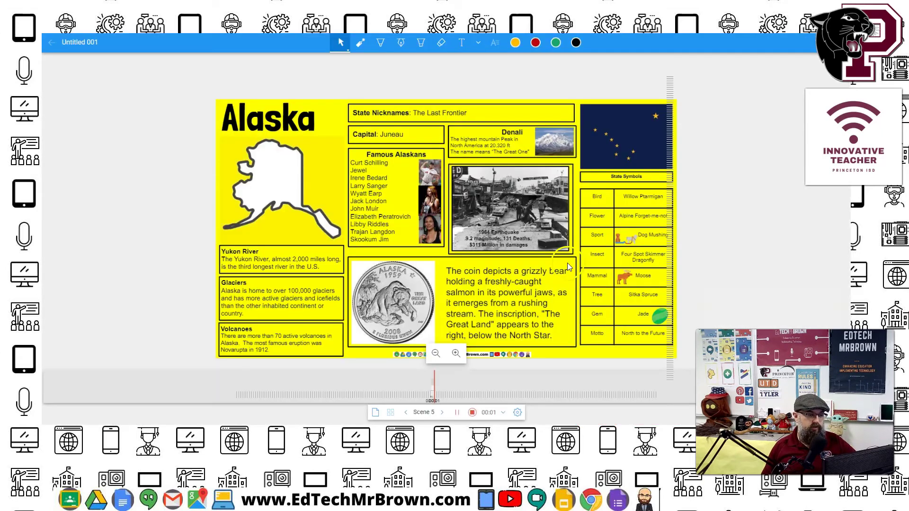
Mark a spot on the southeastern panhandle of the Alaska map in scene 5 with the red pen
click(381, 44)
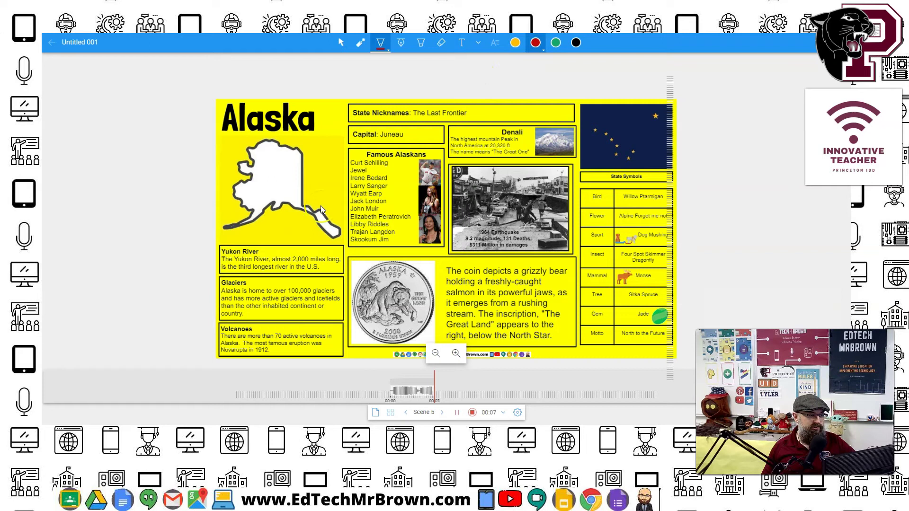
drag(318, 224, 302, 218)
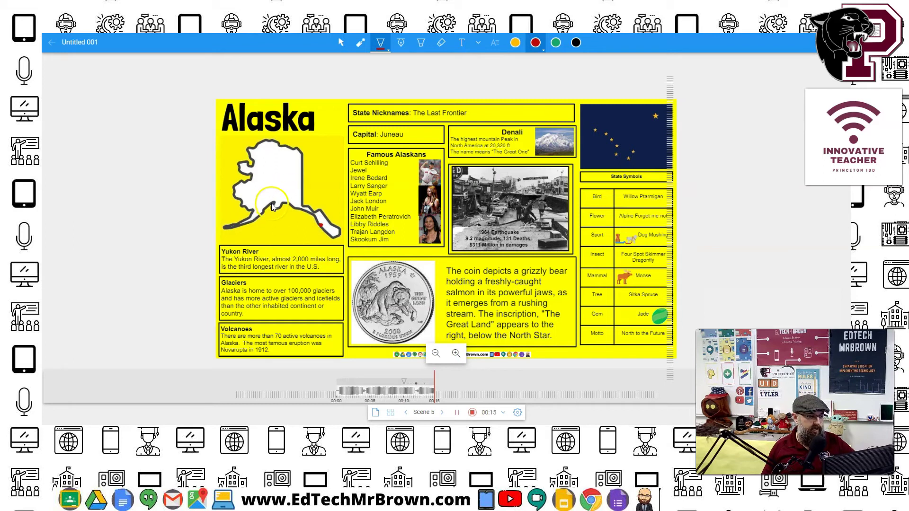
Mark a spot on the southern coast of the Alaska map and circle the state quarter with the red pen
mouse_move(272, 201)
mouse_down()
mouse_move(284, 168)
mouse_move(275, 202)
mouse_up()
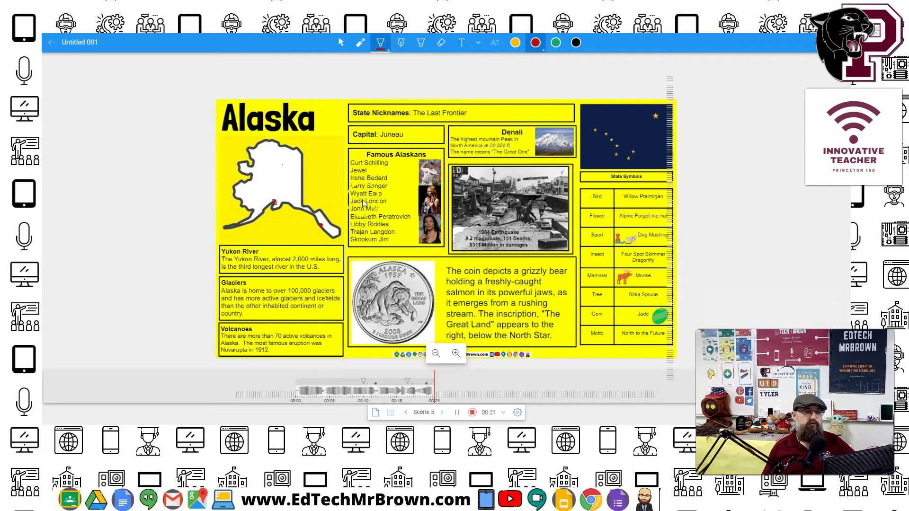
mouse_move(426, 272)
mouse_down()
mouse_move(349, 284)
mouse_move(381, 346)
mouse_move(424, 289)
mouse_up()
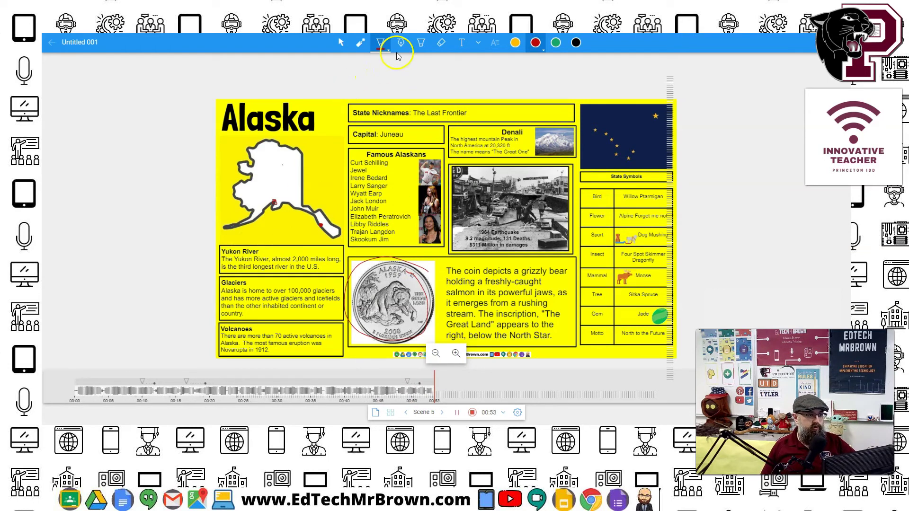
Highlight the Denali heading and the 20,320 ft elevation in green with the highlighter
click(421, 43)
click(516, 163)
click(540, 206)
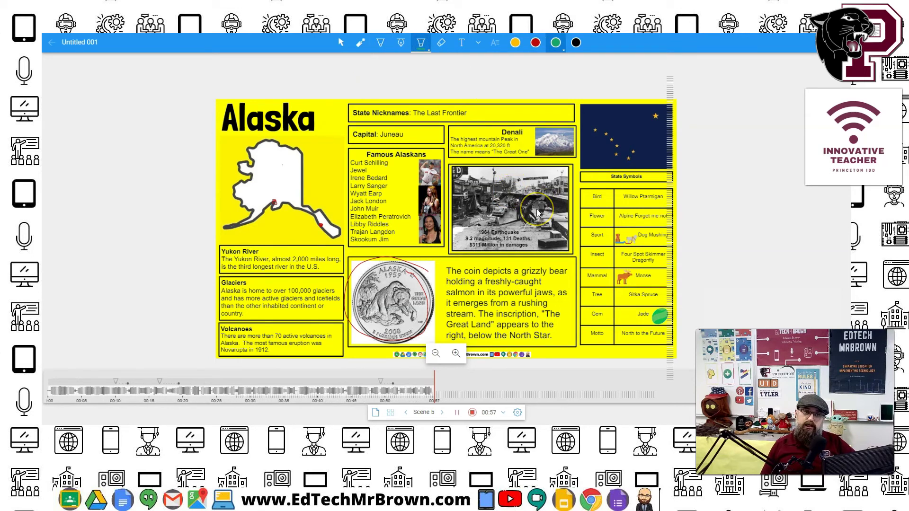
click(411, 189)
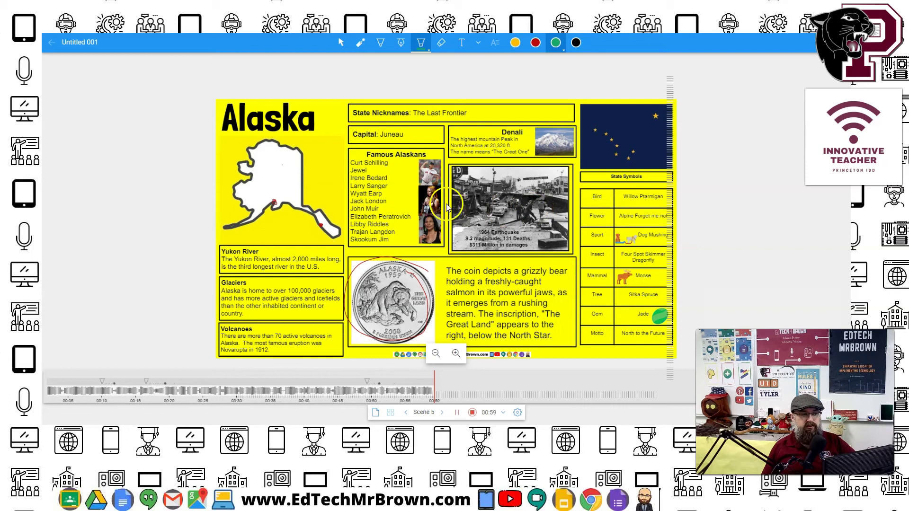
click(399, 136)
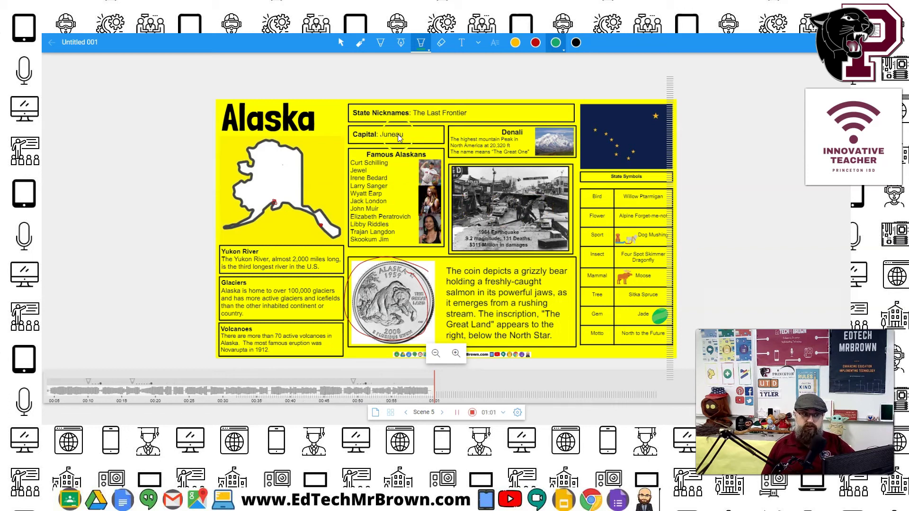
drag(480, 127, 524, 130)
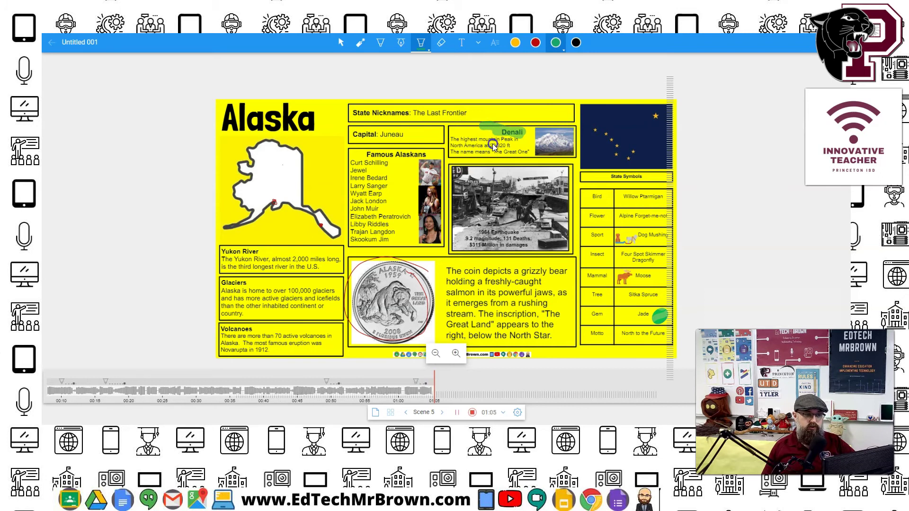
click(511, 215)
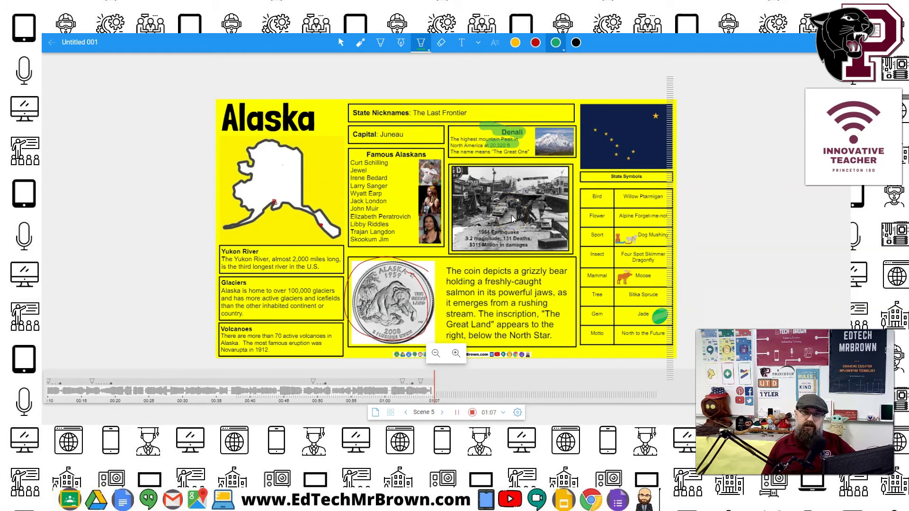
Leave the recorded clip and return to the Content Library
click(805, 43)
click(783, 116)
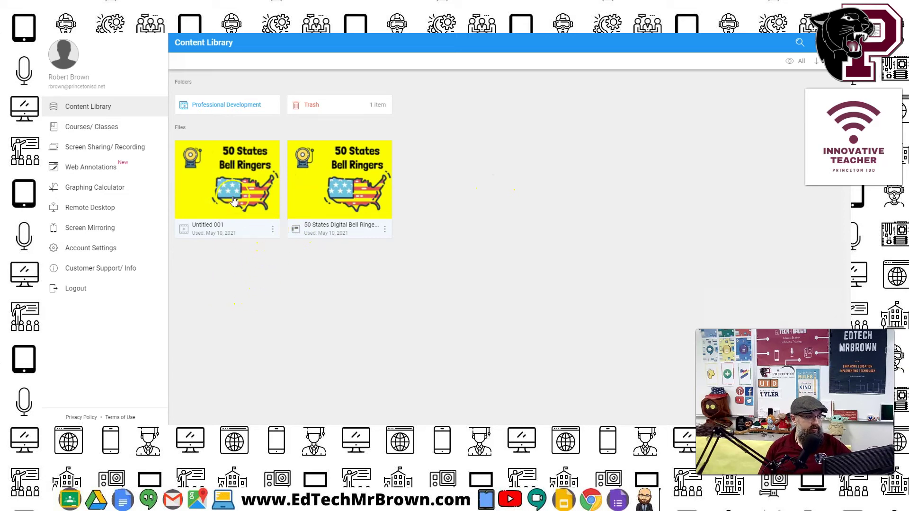
Try to download the Untitled 001 clip and open the account upgrade options
click(273, 231)
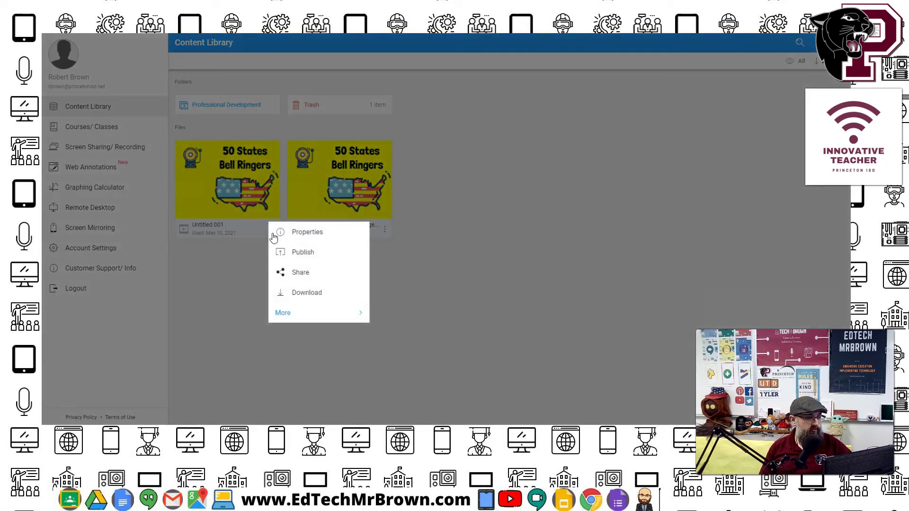
click(305, 294)
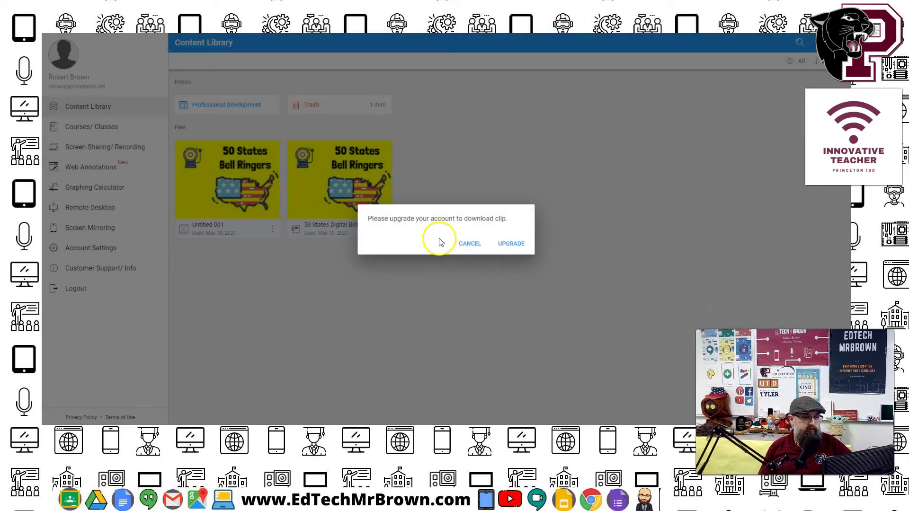
click(507, 244)
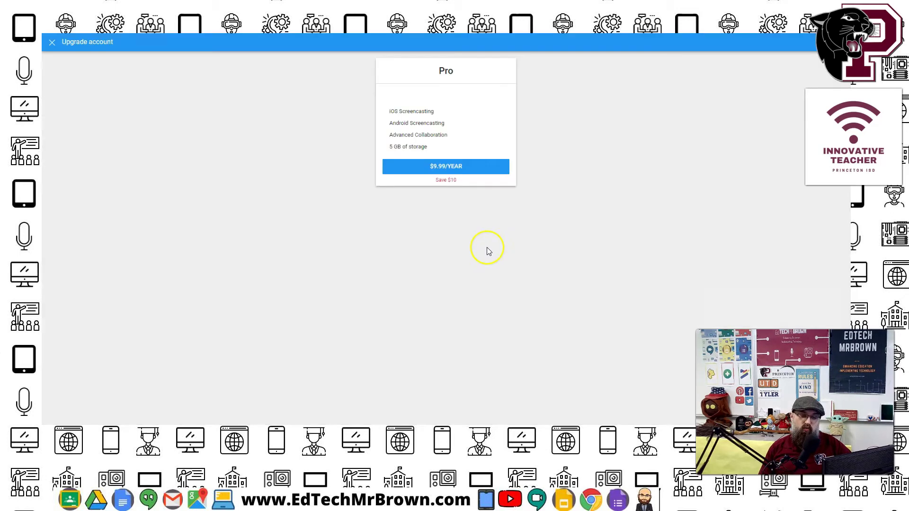
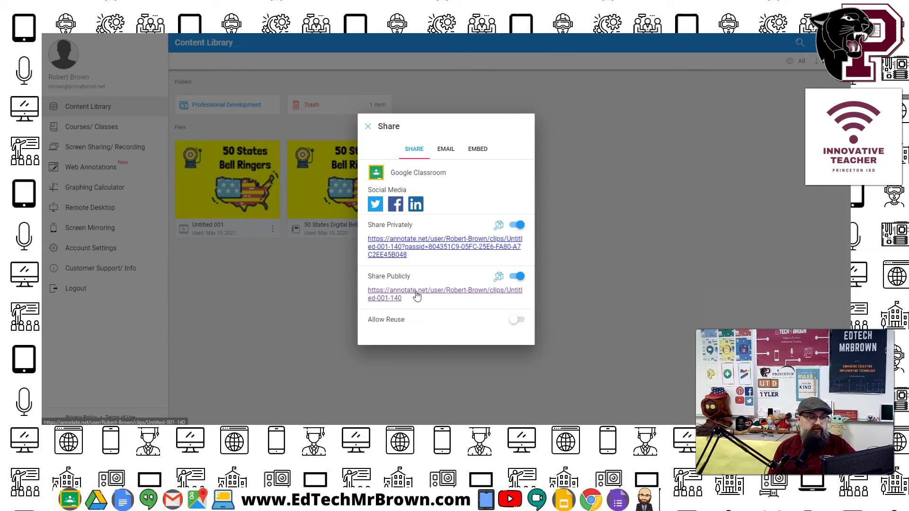
click(115, 406)
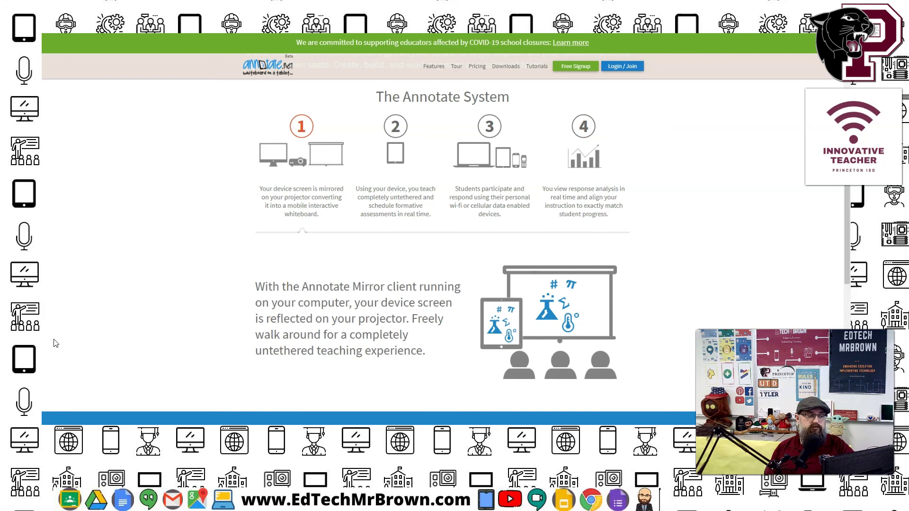
click(74, 409)
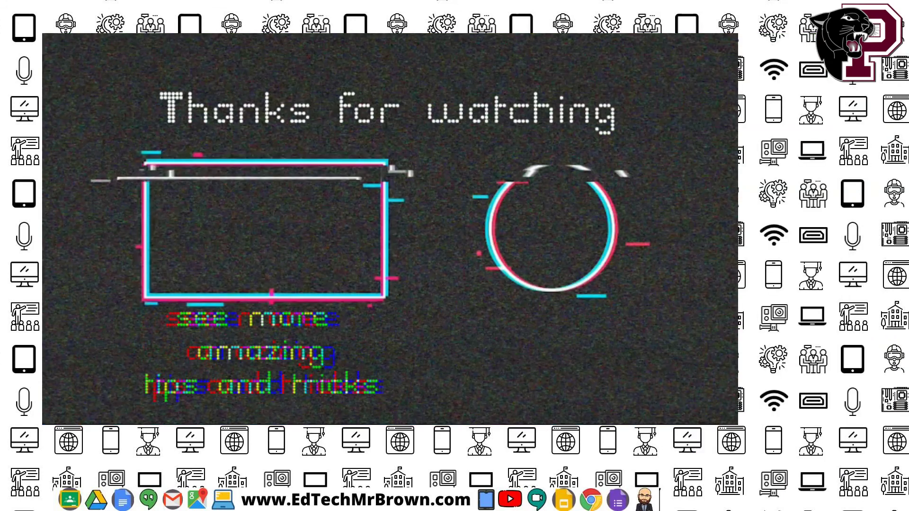